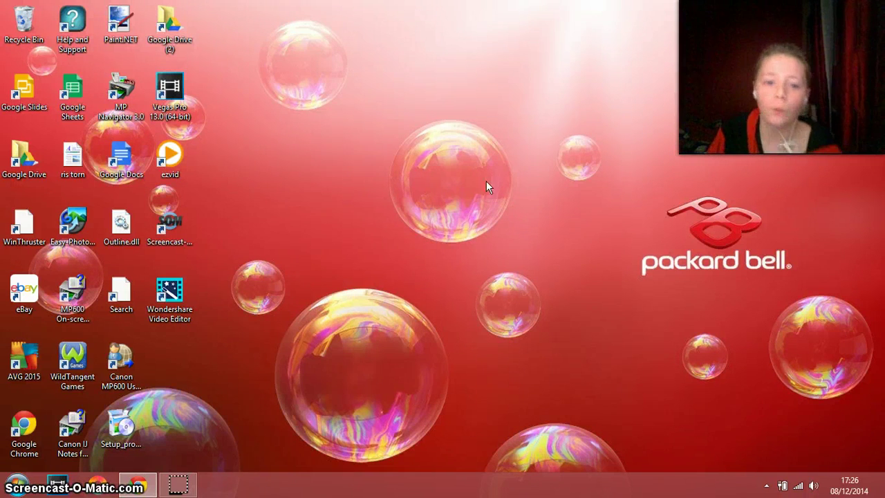
# - Bring up Chrome on mineshafter.info/downloads and copy the page address
pyautogui.click(138, 484)
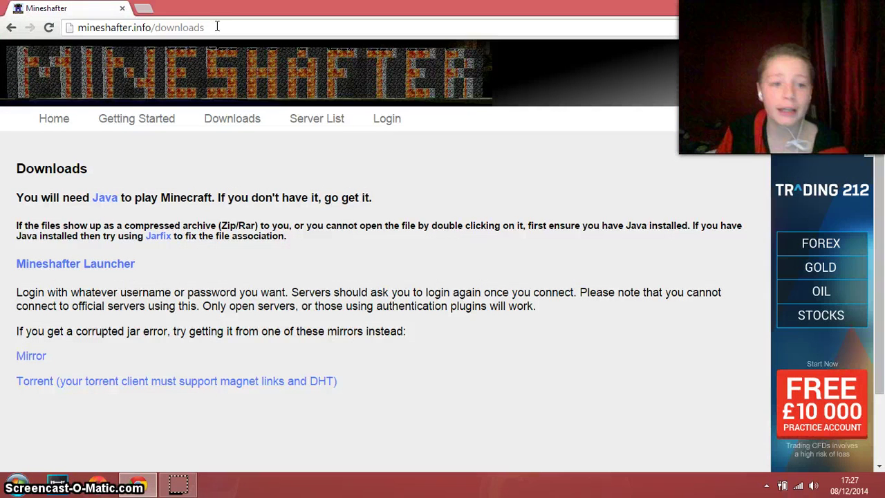
pyautogui.click(222, 27)
pyautogui.moveTo(222, 27); pyautogui.dragTo(76, 33)
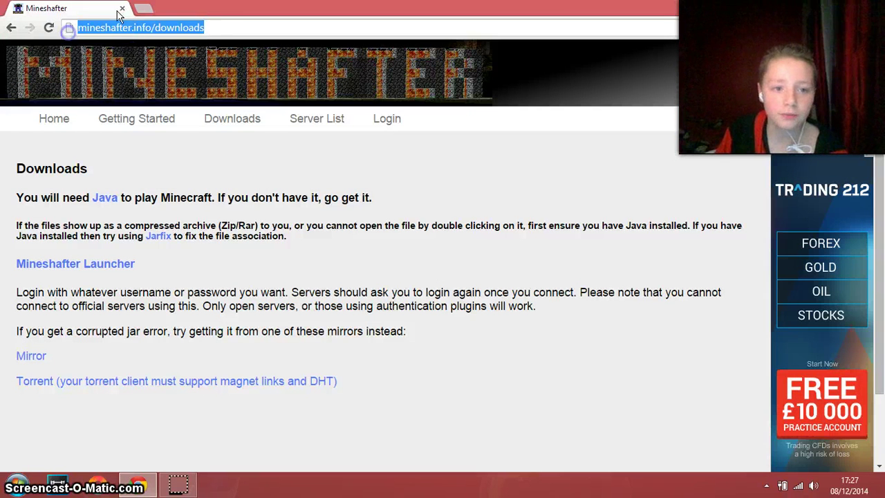
pyautogui.rightClick(132, 33)
pyautogui.click(185, 74)
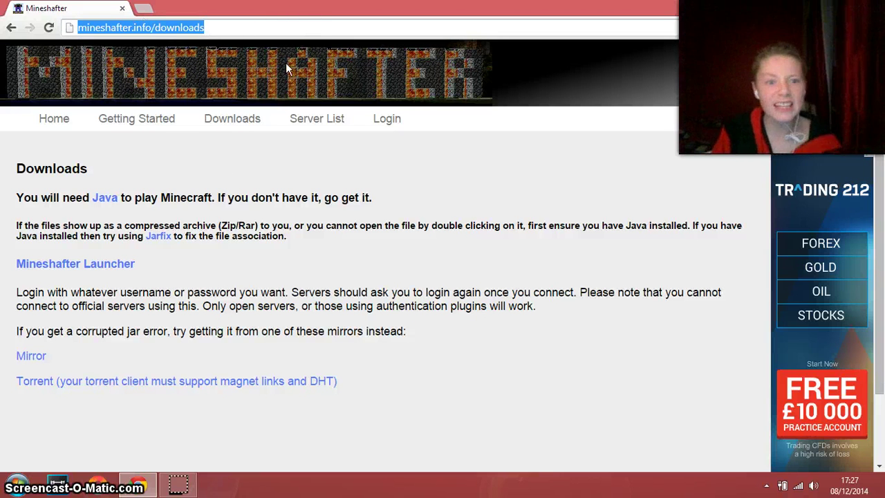
# - Download and keep the Mineshafter Launcher file, run it, and minimize Chrome
pyautogui.click(120, 269)
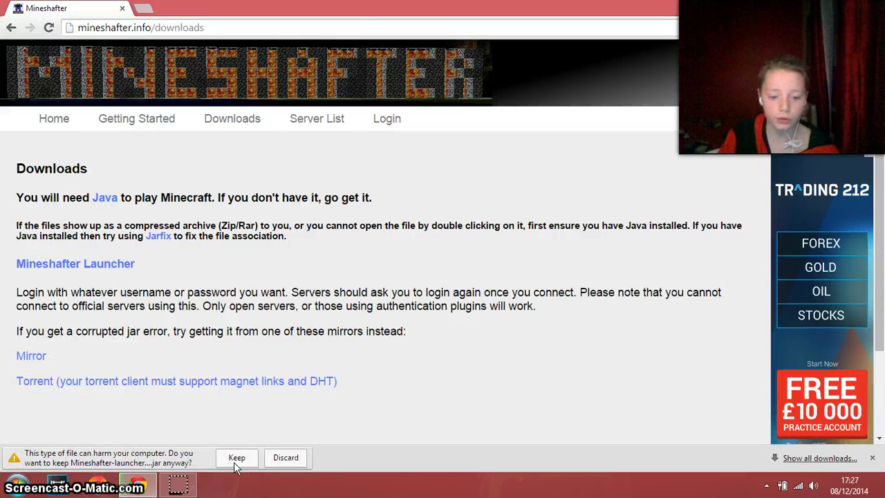
pyautogui.click(233, 462)
pyautogui.click(104, 458)
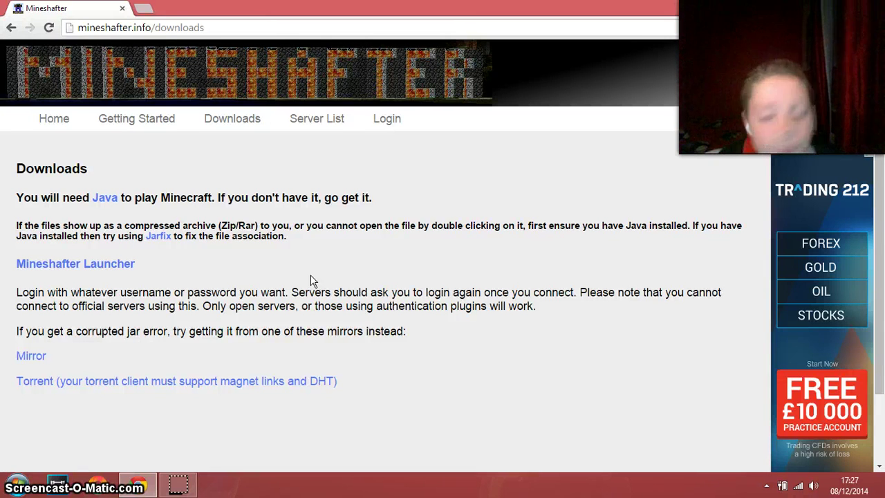
pyautogui.click(830, 11)
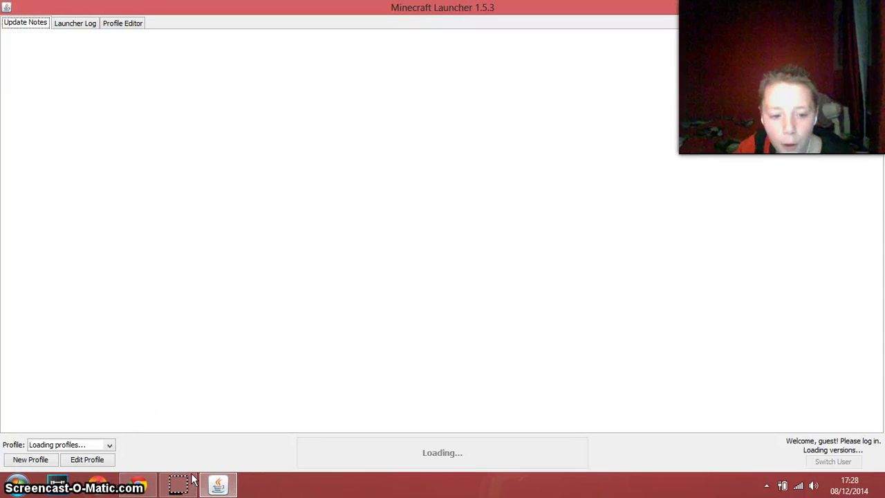
# - Maximize the launcher and review the profile list, current profile settings, launcher log and update notes
pyautogui.click(840, 12)
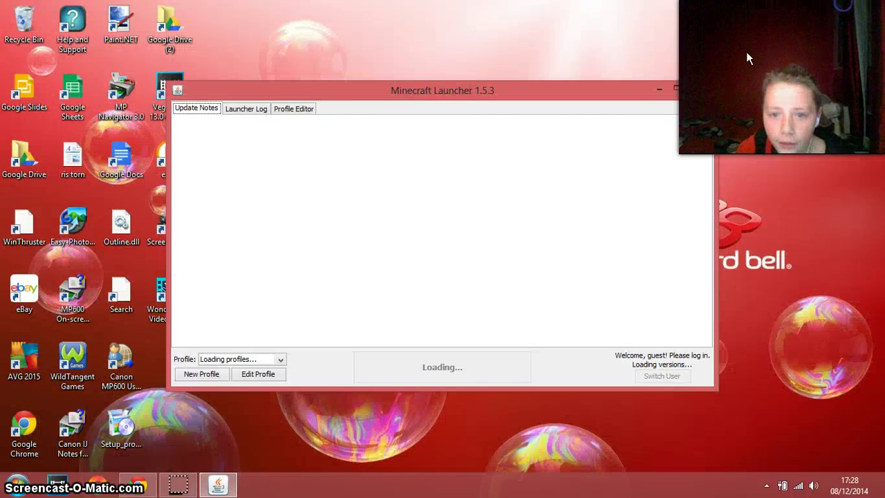
pyautogui.click(677, 88)
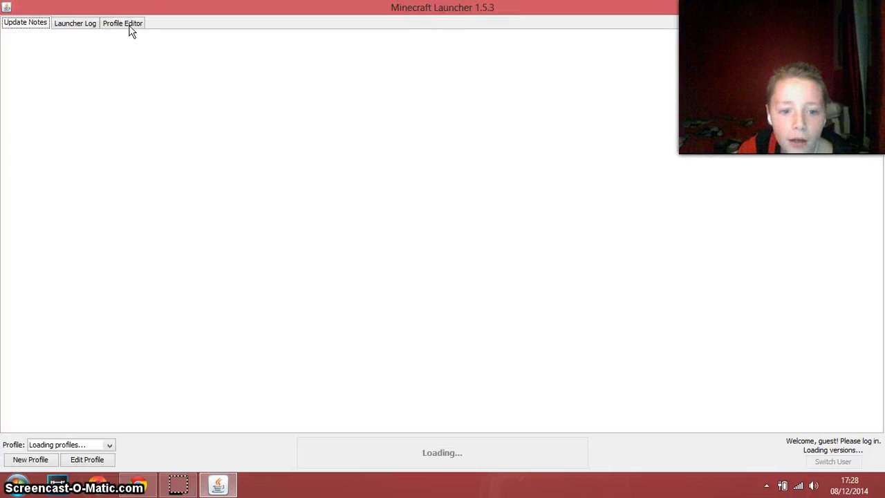
pyautogui.click(128, 27)
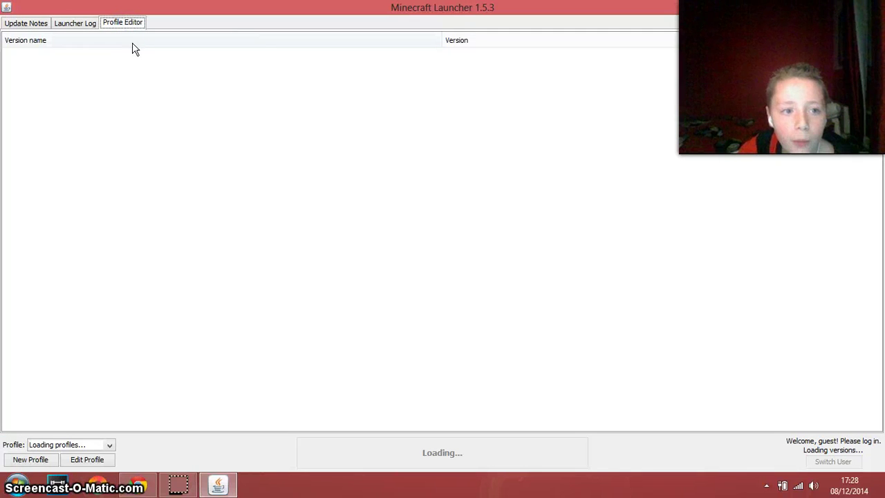
pyautogui.click(102, 461)
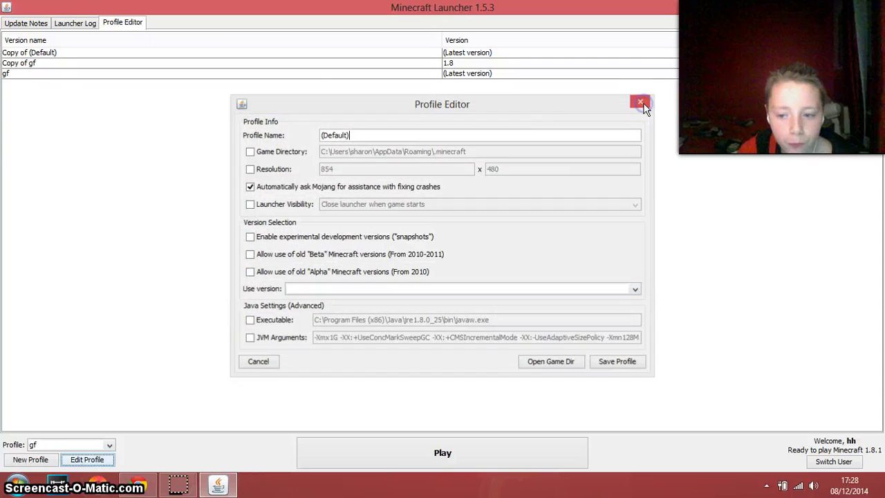
pyautogui.click(640, 102)
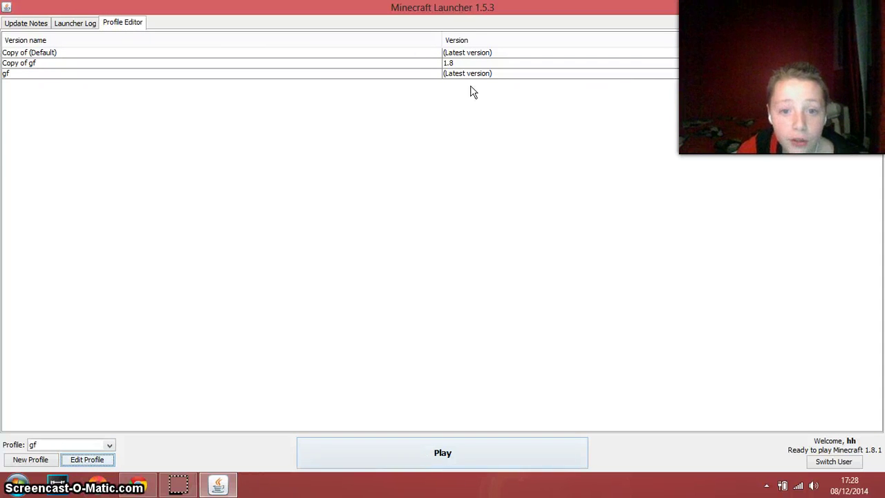
pyautogui.click(97, 25)
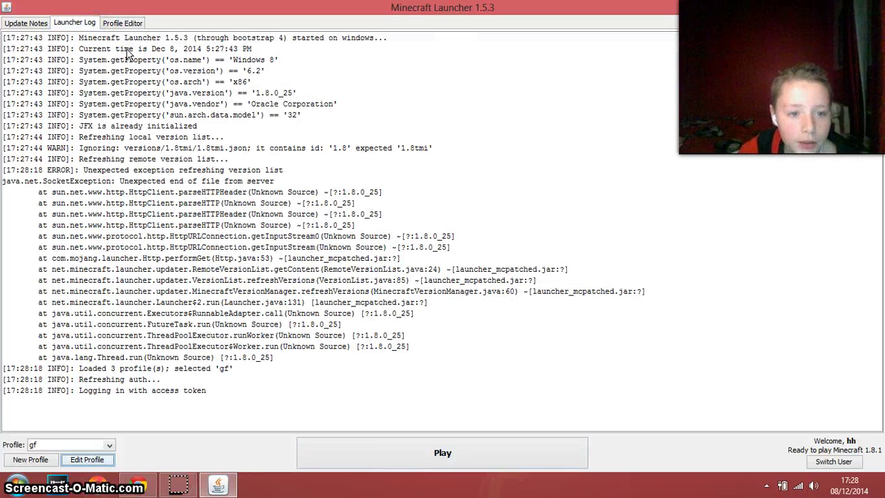
pyautogui.click(26, 24)
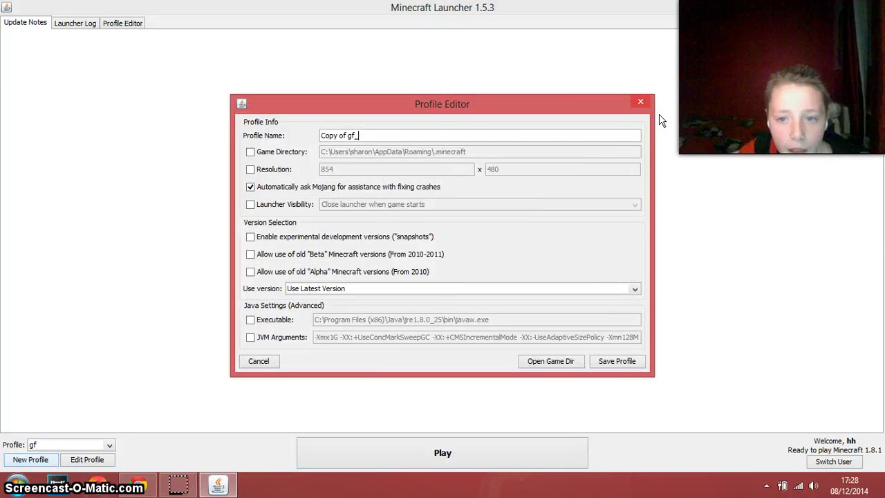
# - Close the new profile editor and log in as another existing user with their password
pyautogui.click(640, 101)
pyautogui.click(843, 461)
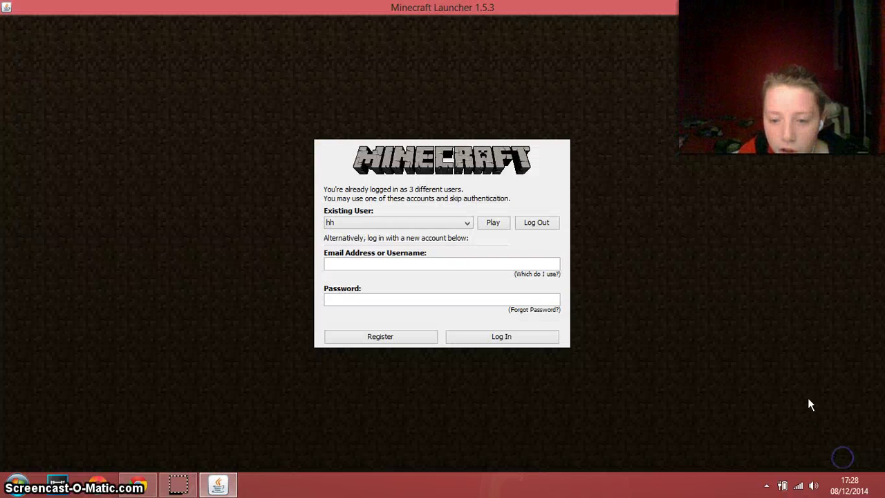
pyautogui.click(415, 219)
pyautogui.click(391, 243)
pyautogui.write('ryan')
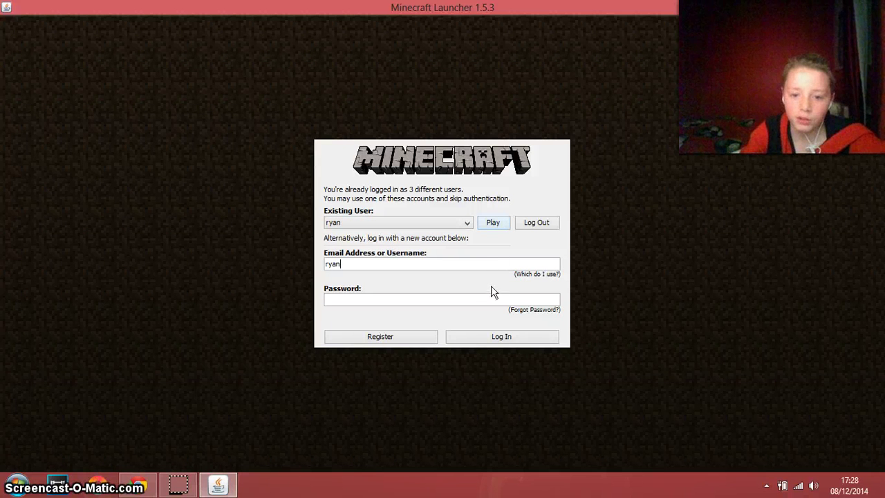
pyautogui.click(494, 295)
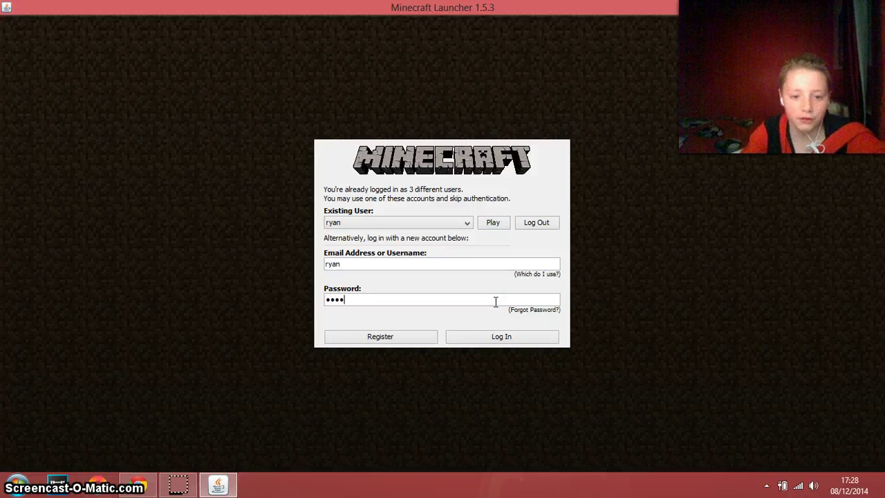
pyautogui.click(494, 339)
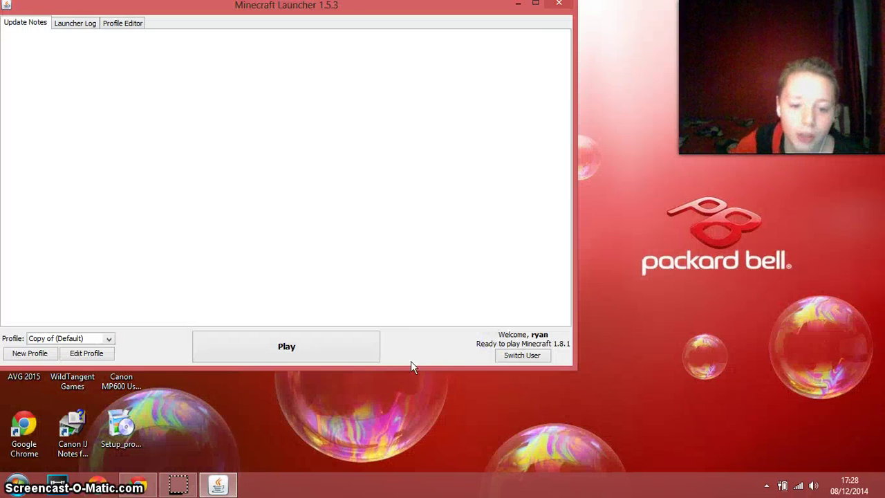
# - Maximize the launcher, press Play to start the library download, and watch the Launcher Log
pyautogui.click(534, 5)
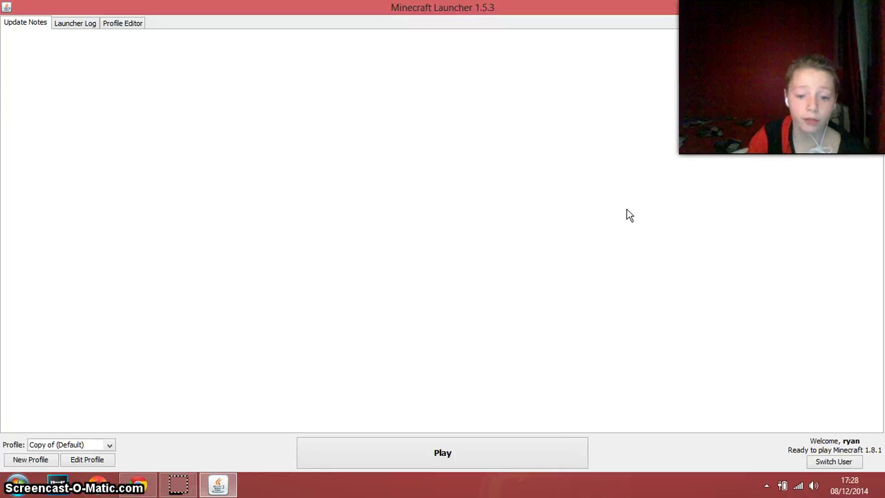
pyautogui.click(514, 453)
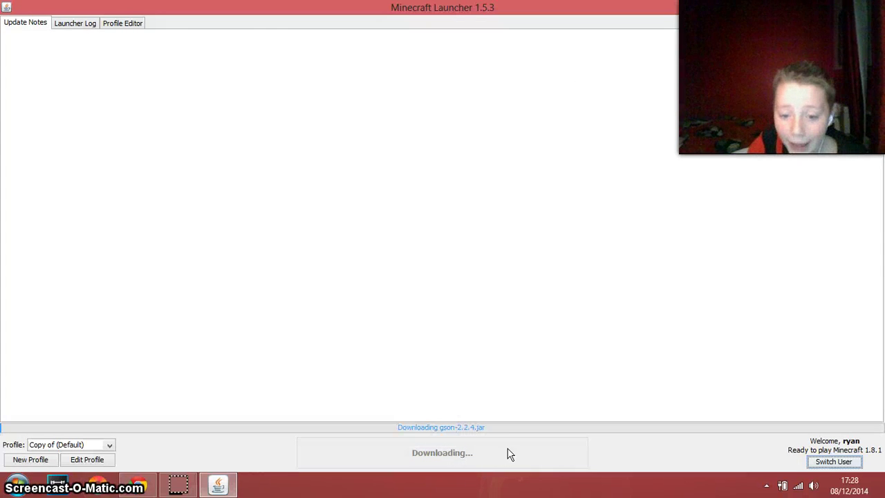
pyautogui.click(87, 25)
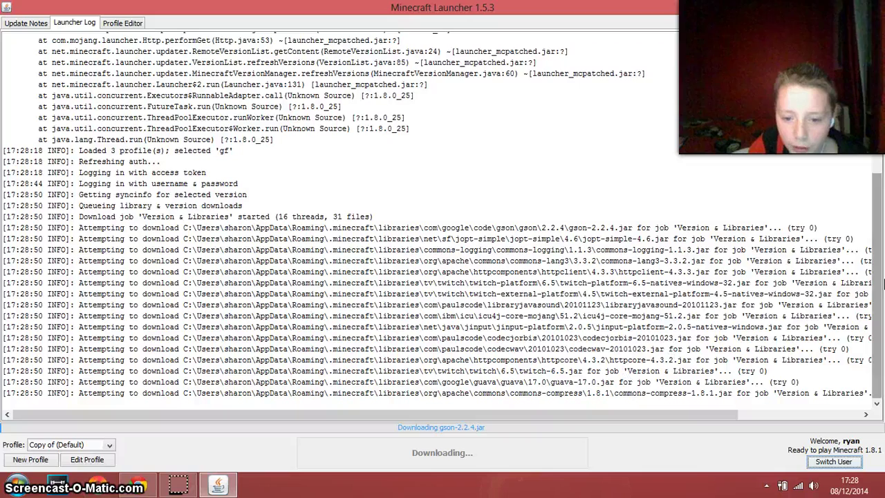
pyautogui.scroll(7, 878, 359)
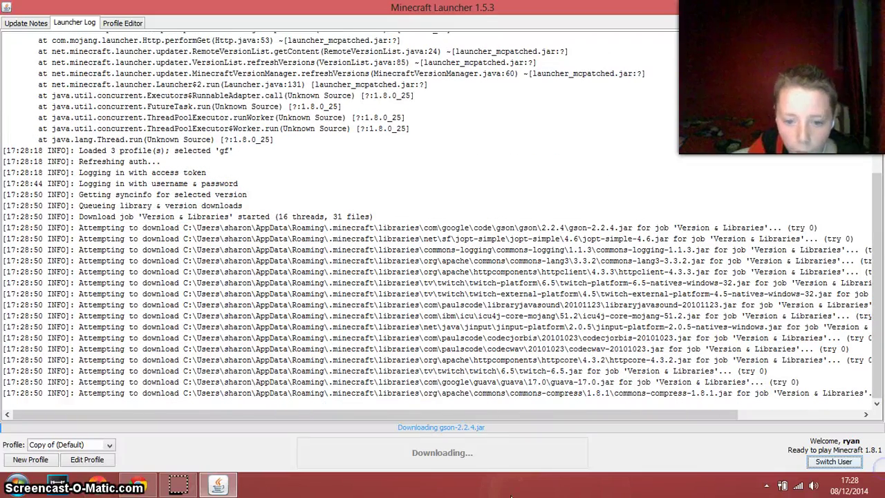
pyautogui.click(86, 459)
# - Choose release 1.8.1 under Use version and save the Copy of (Default) profile
pyautogui.click(399, 289)
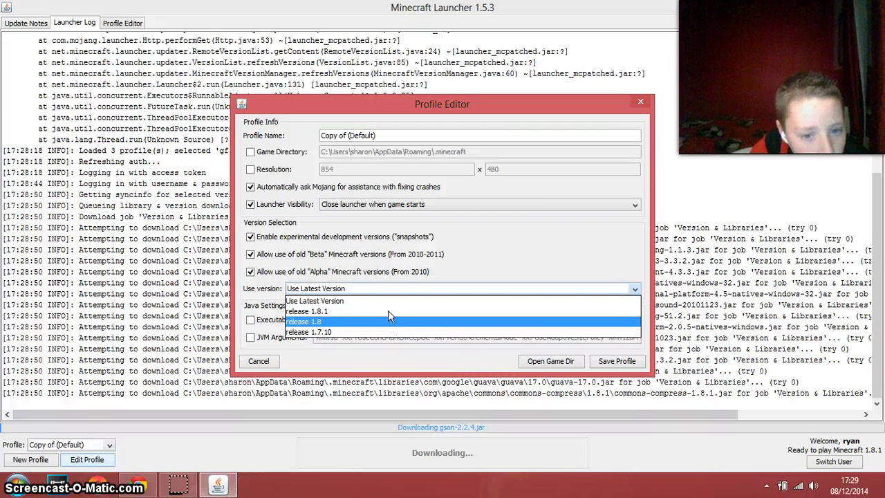
pyautogui.click(387, 311)
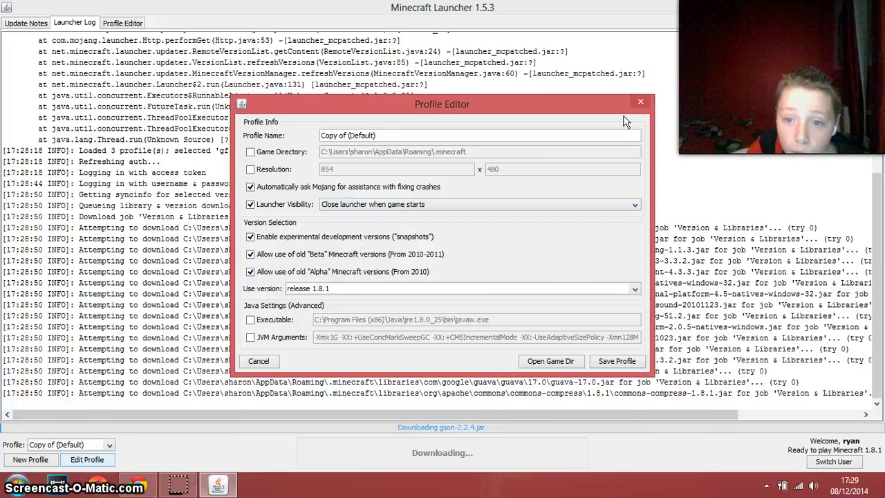
pyautogui.click(603, 367)
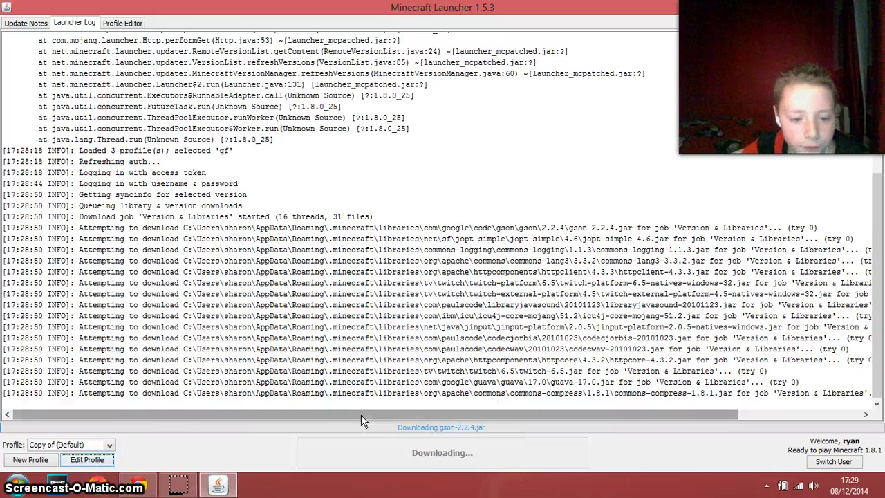
pyautogui.click(31, 22)
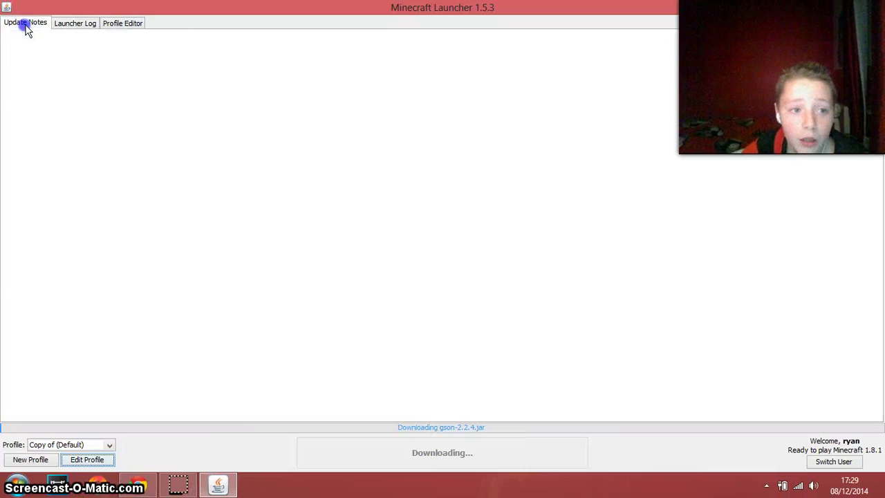
pyautogui.click(114, 26)
pyautogui.click(75, 25)
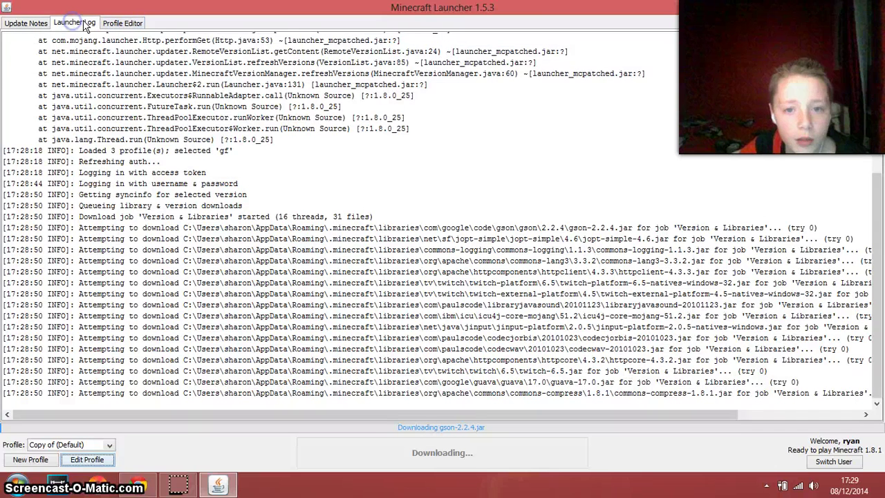
pyautogui.click(129, 25)
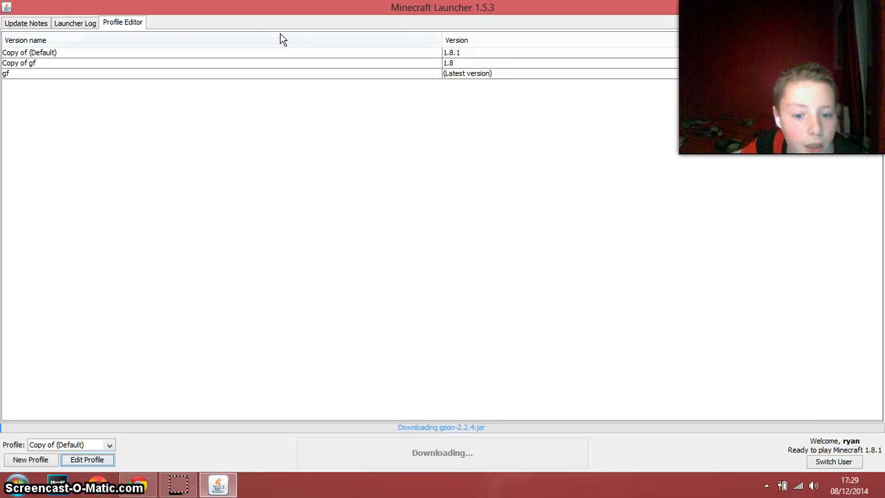
pyautogui.click(17, 25)
pyautogui.click(81, 24)
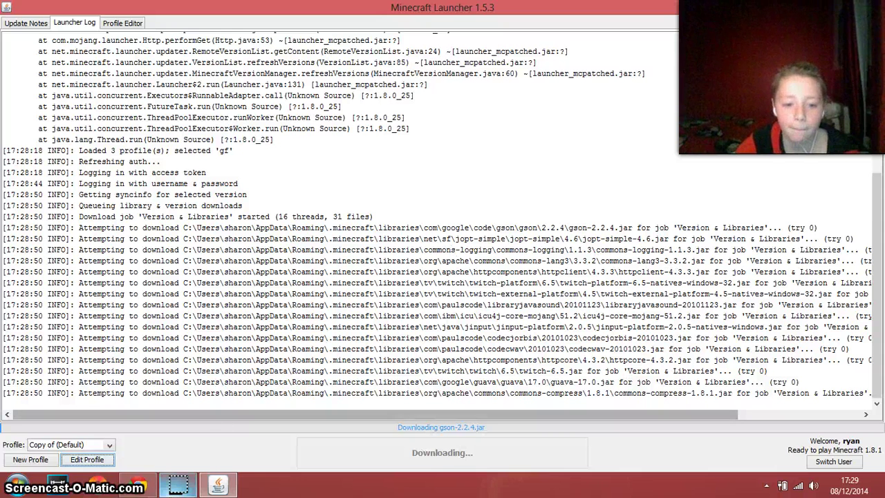
# - Minimize the launcher and restore it from the taskbar to the profile list
pyautogui.click(181, 488)
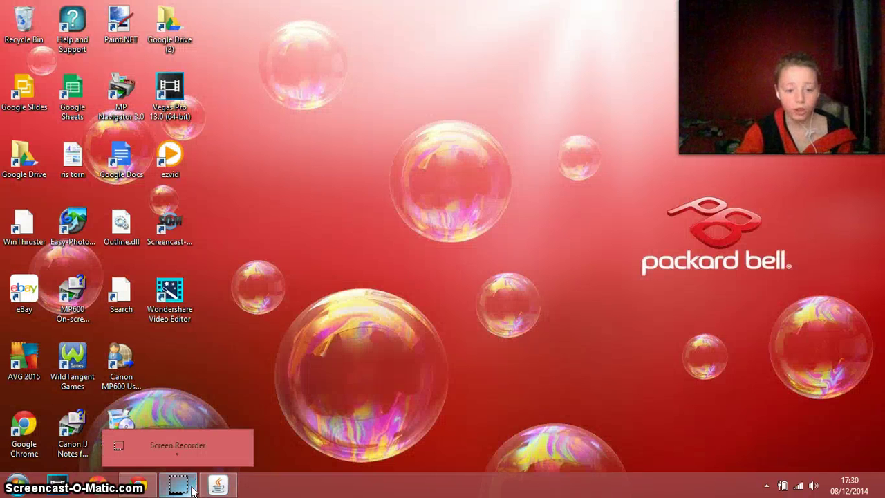
pyautogui.click(218, 485)
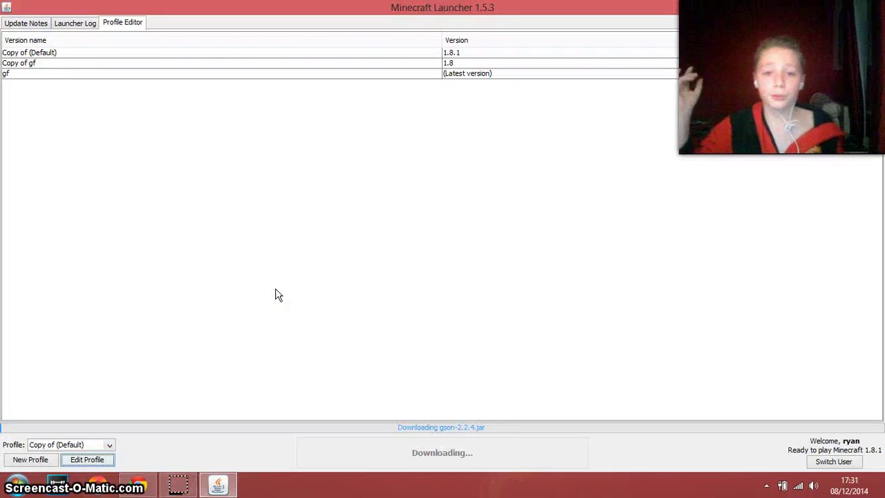